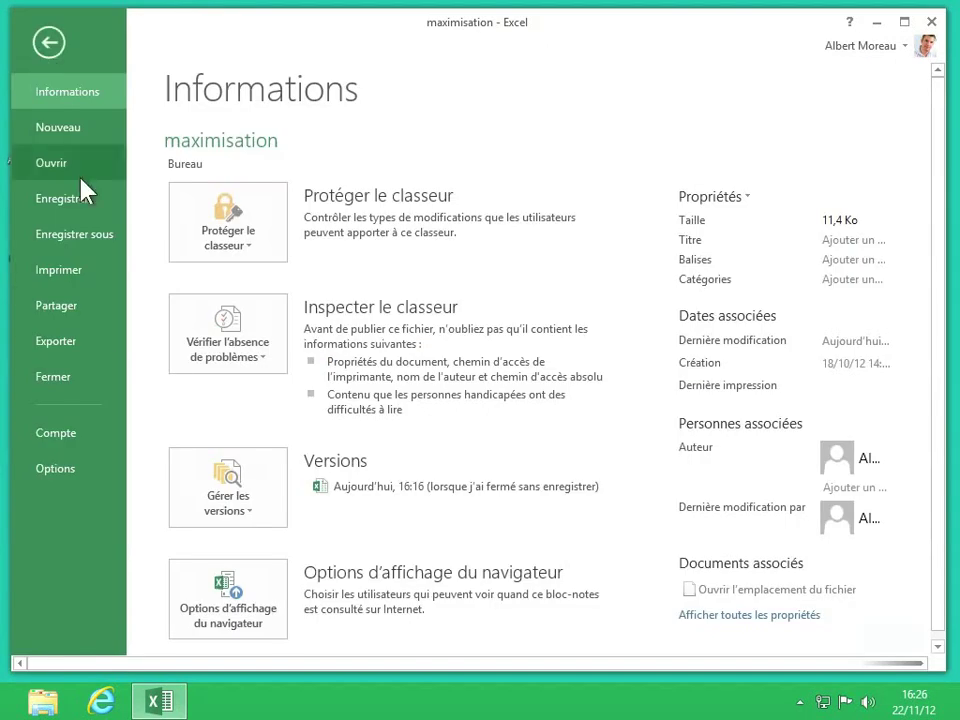
# Enable the Complément Solver add-in through the Excel add-in management and display the data commands
pyautogui.click(56, 469)
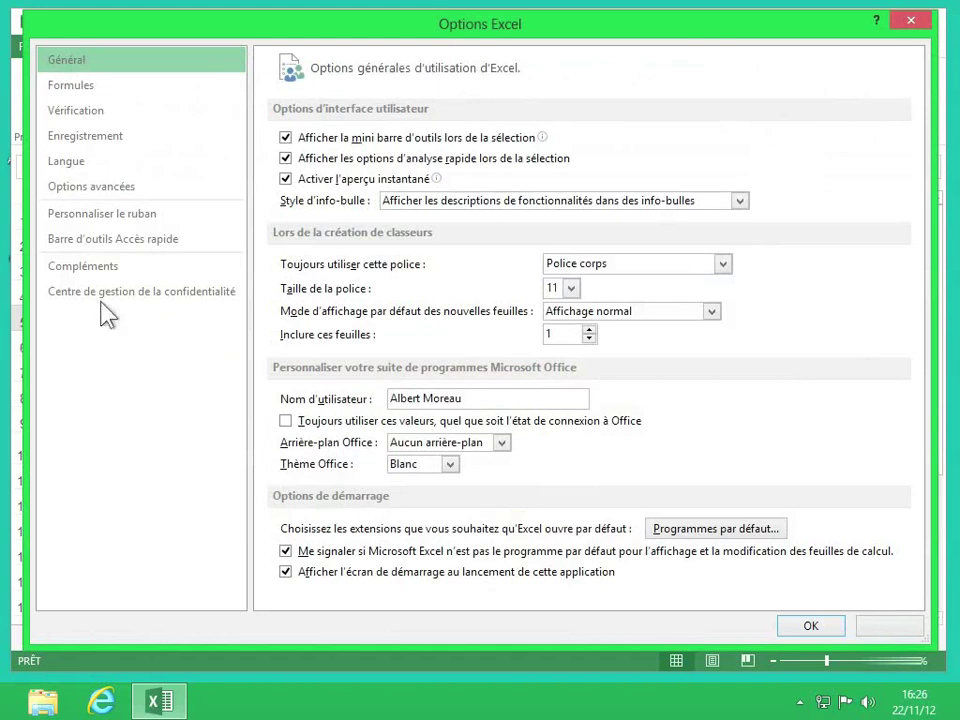
pyautogui.click(98, 267)
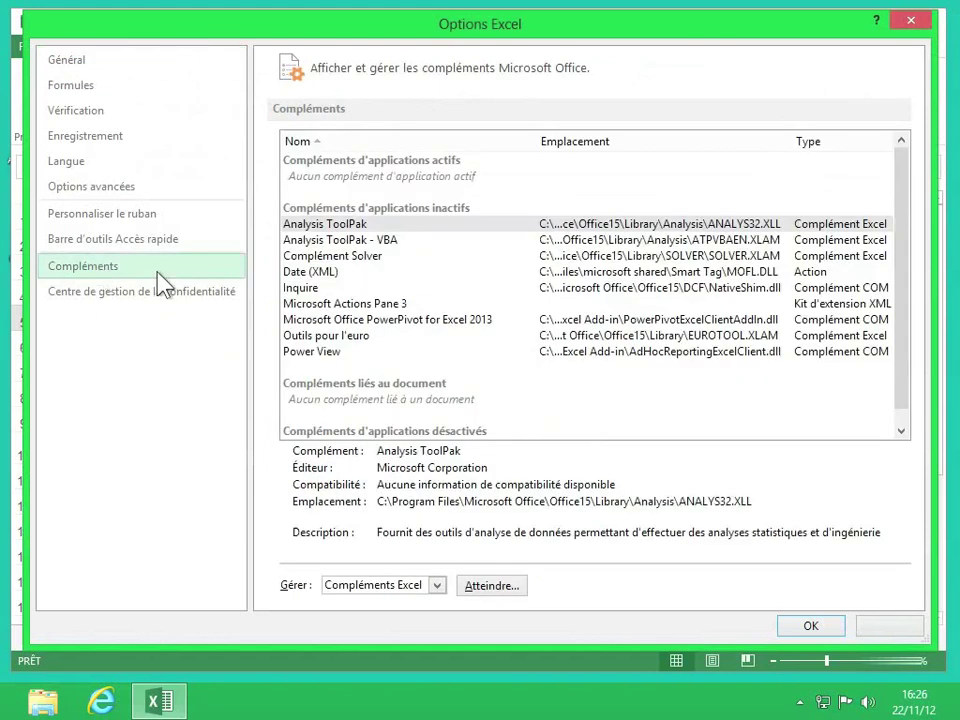
pyautogui.click(506, 598)
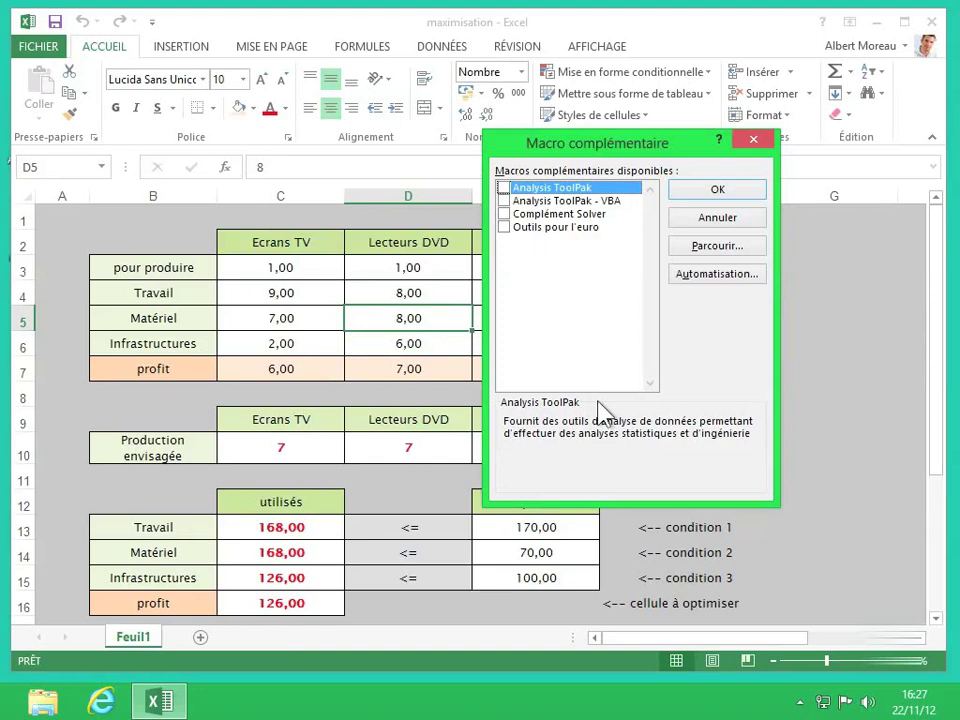
pyautogui.click(504, 215)
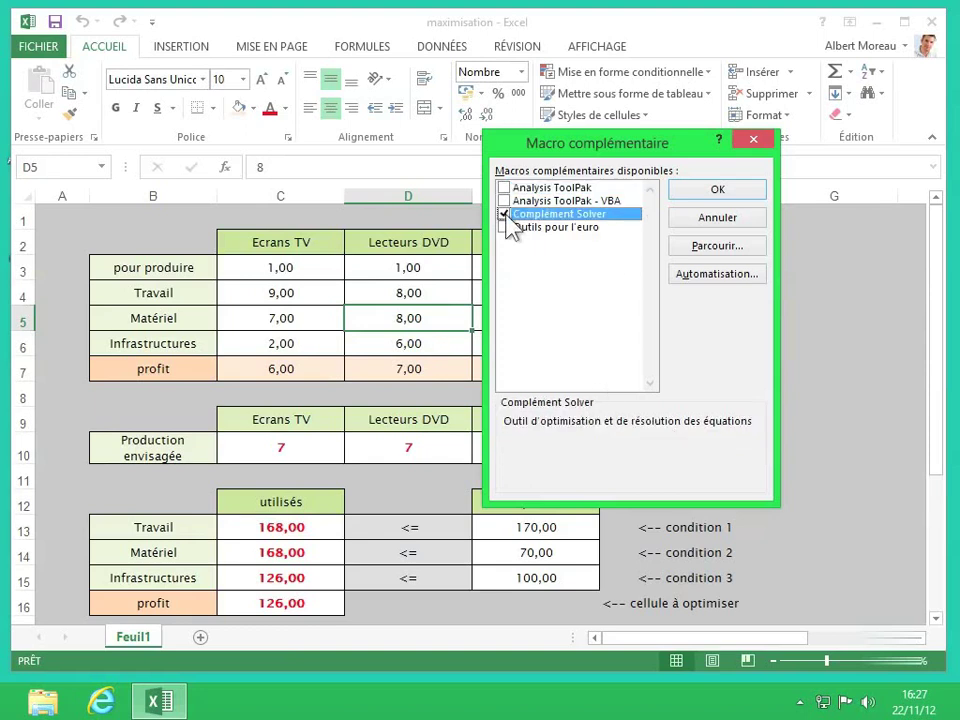
pyautogui.click(690, 189)
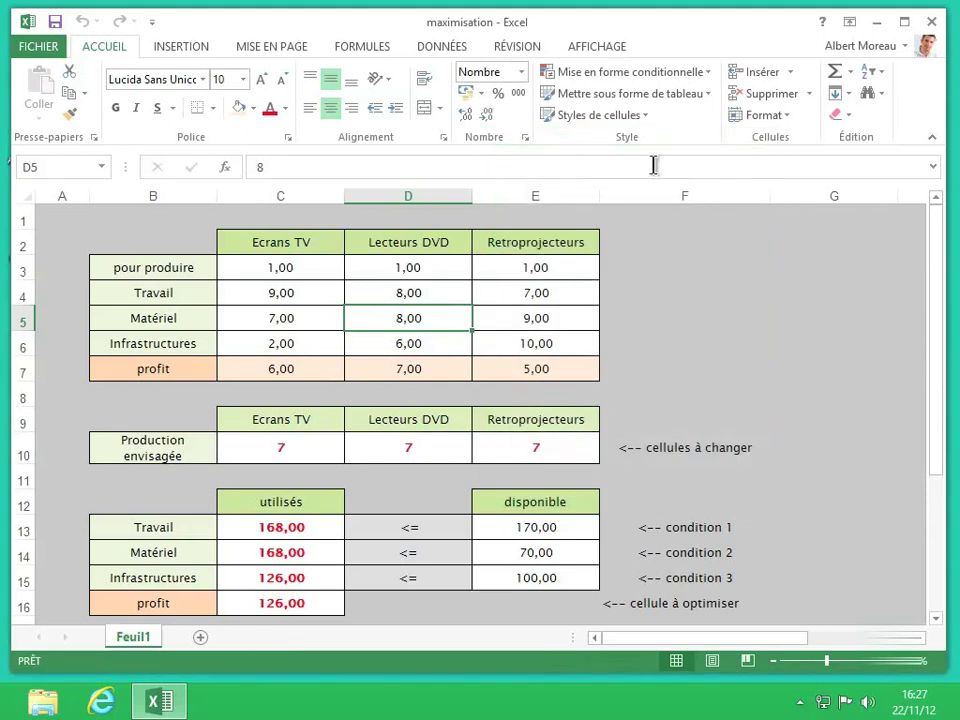
pyautogui.click(455, 50)
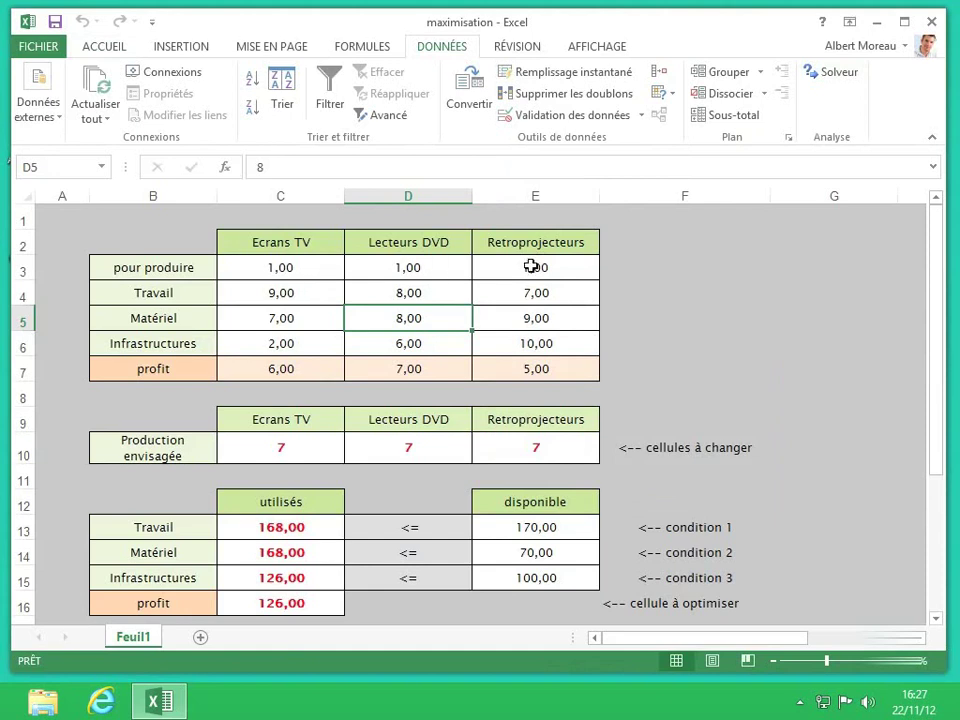
# Examine the planned production cells in row 10, the used-resource and profit formulas in C13:C16, and the available limits in E13:E15
pyautogui.click(297, 442)
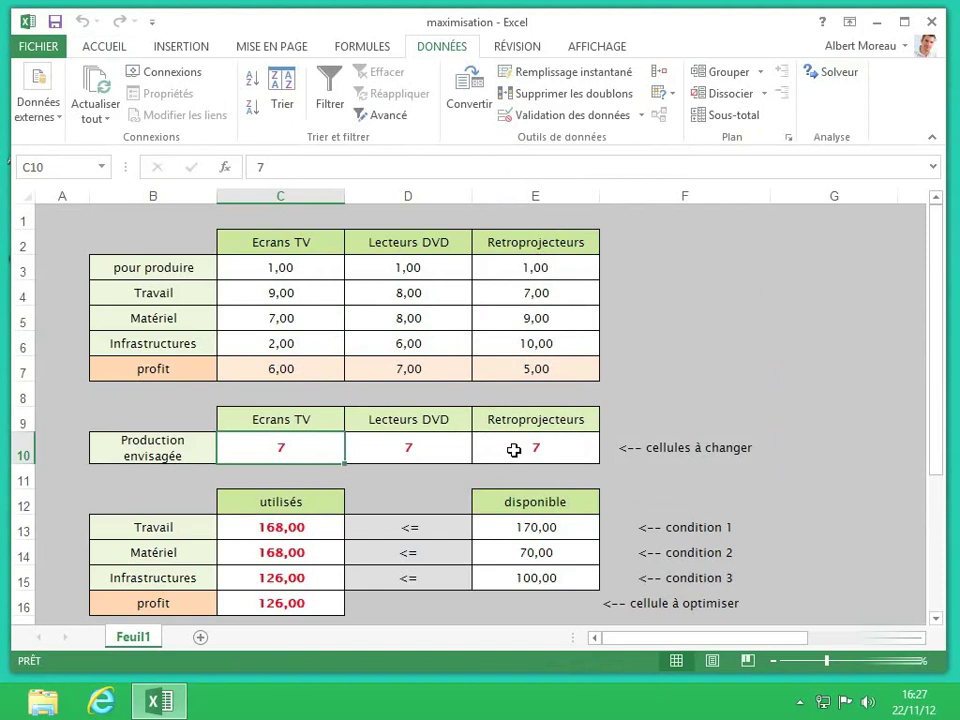
pyautogui.click(316, 525)
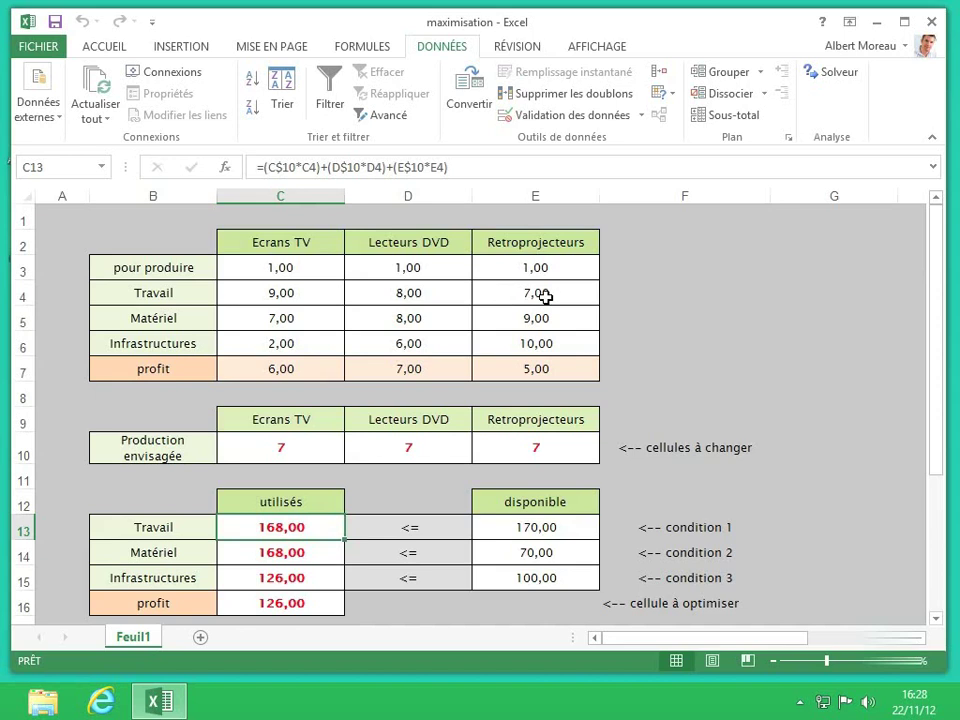
pyautogui.click(331, 552)
pyautogui.click(328, 578)
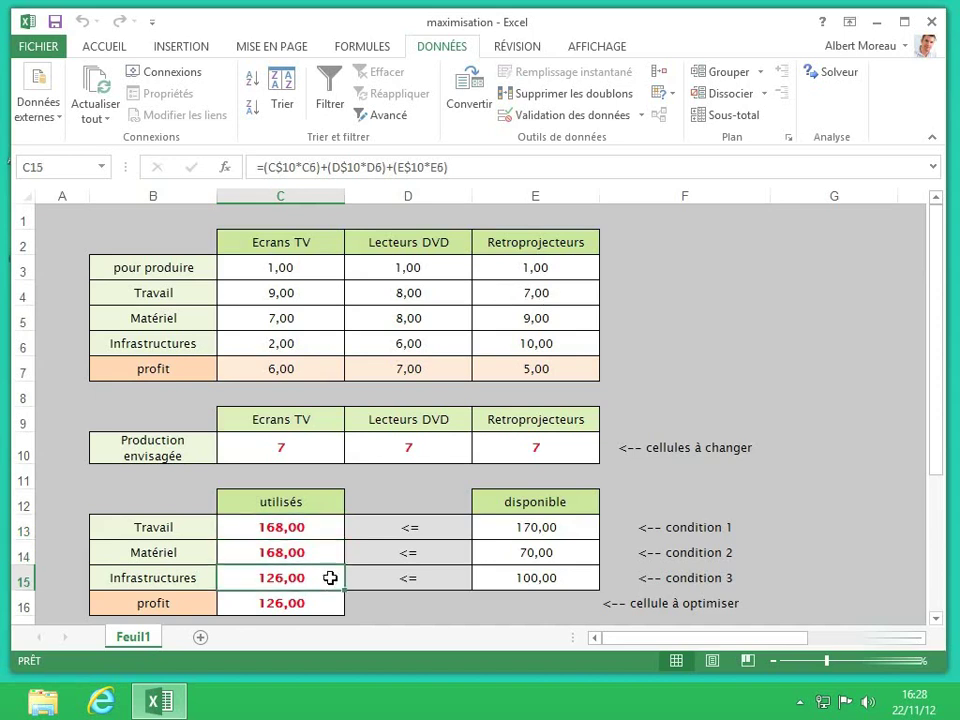
pyautogui.click(328, 605)
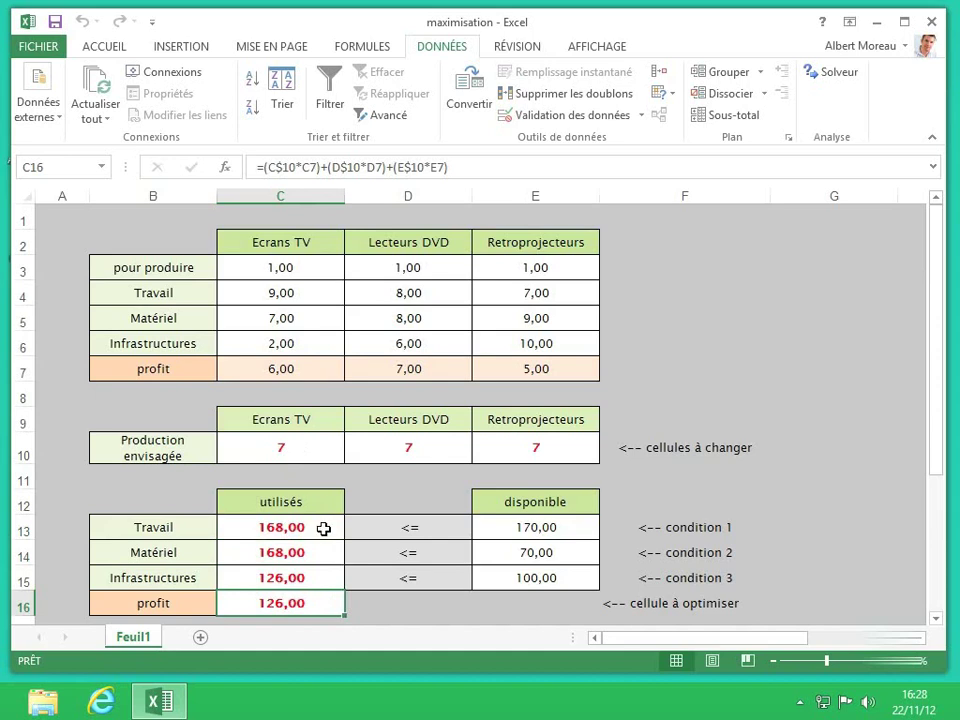
pyautogui.click(572, 532)
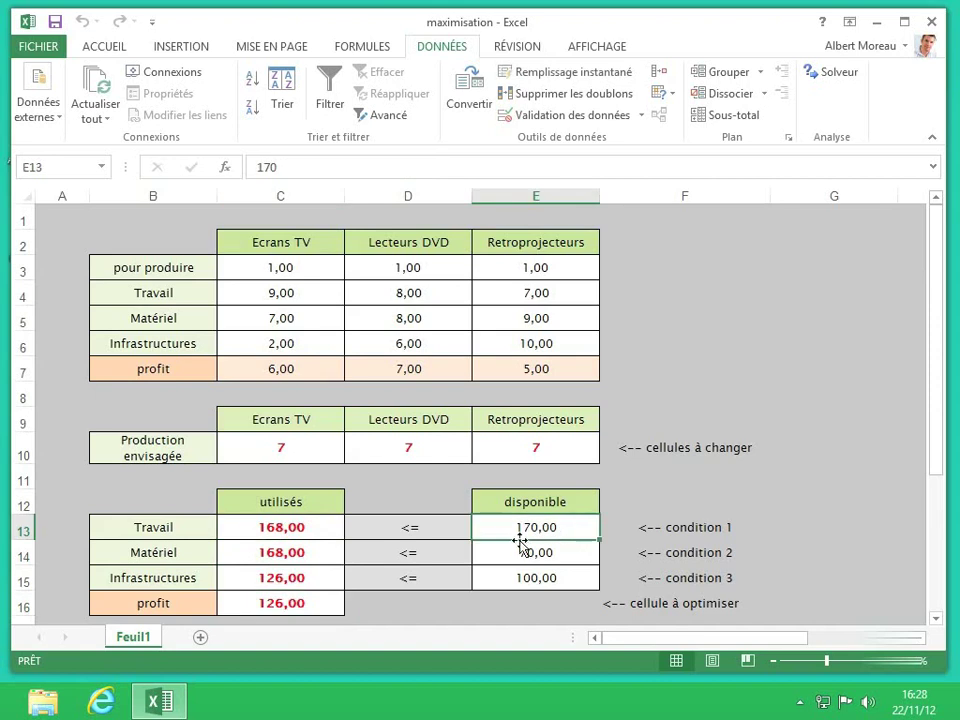
pyautogui.click(332, 552)
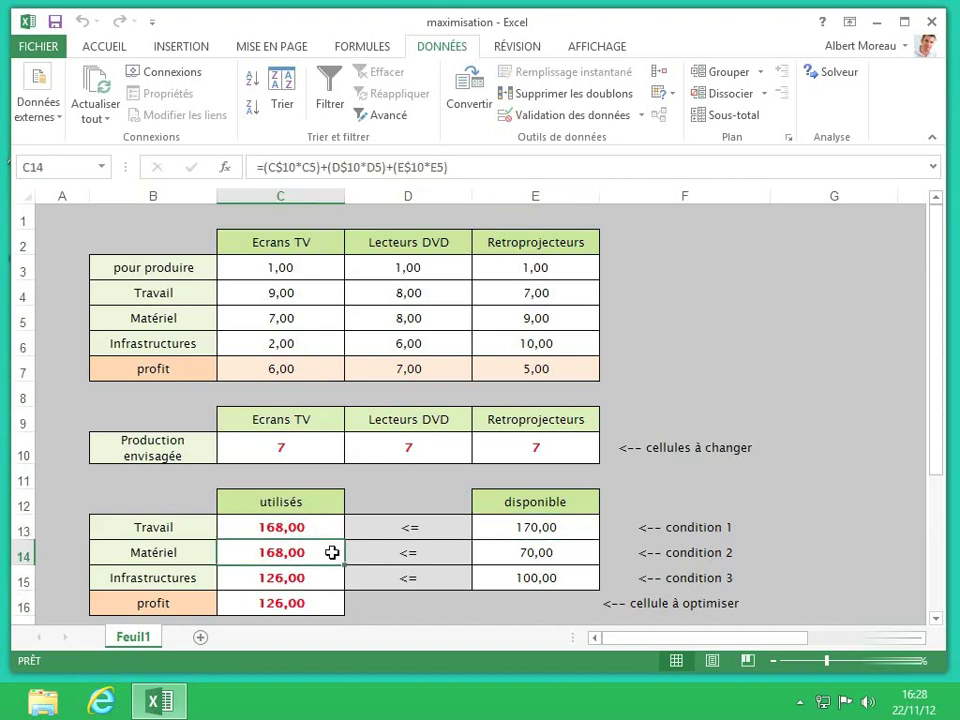
pyautogui.click(562, 552)
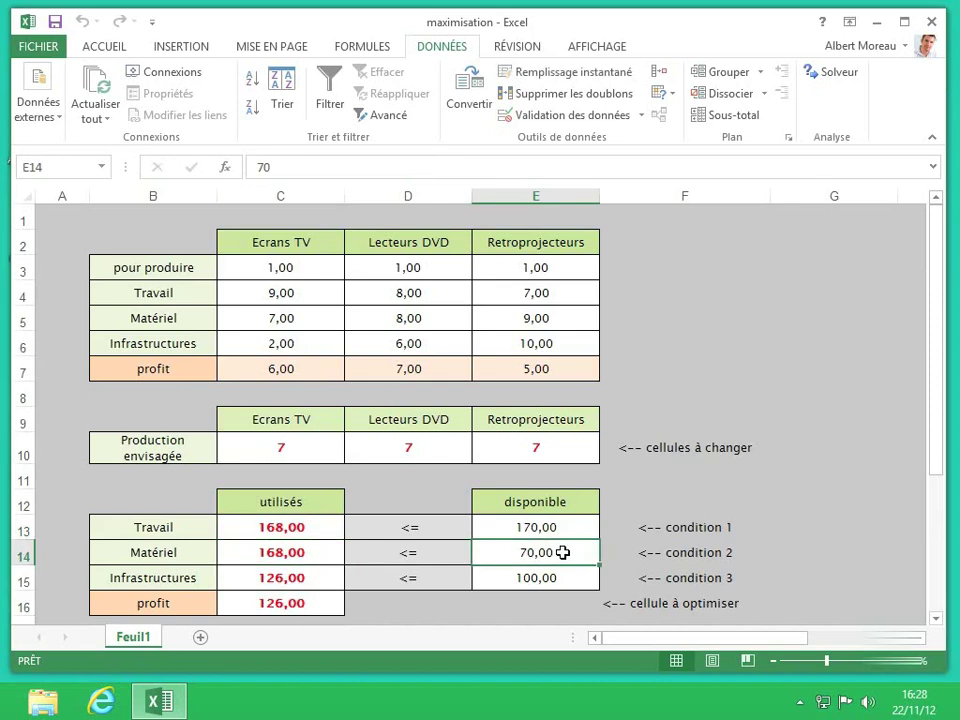
pyautogui.click(330, 580)
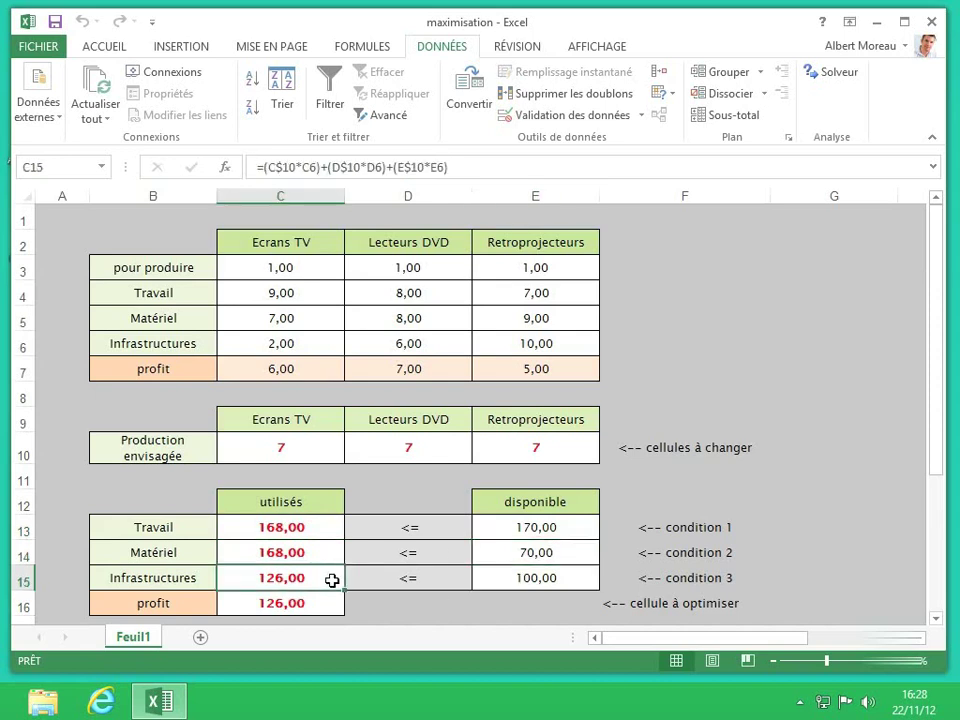
pyautogui.click(555, 580)
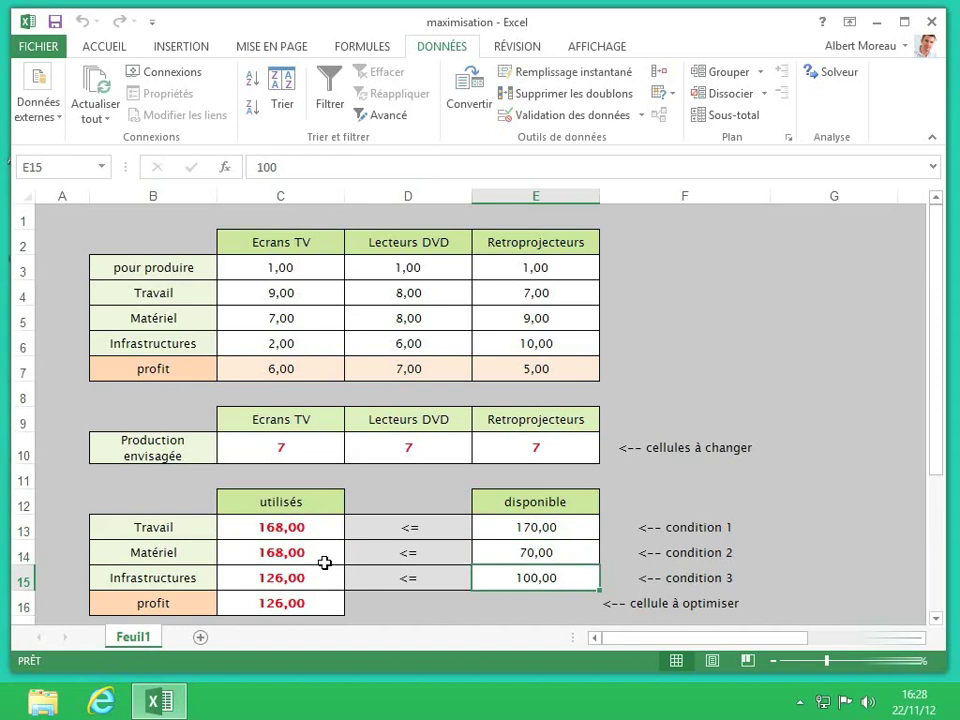
pyautogui.click(326, 603)
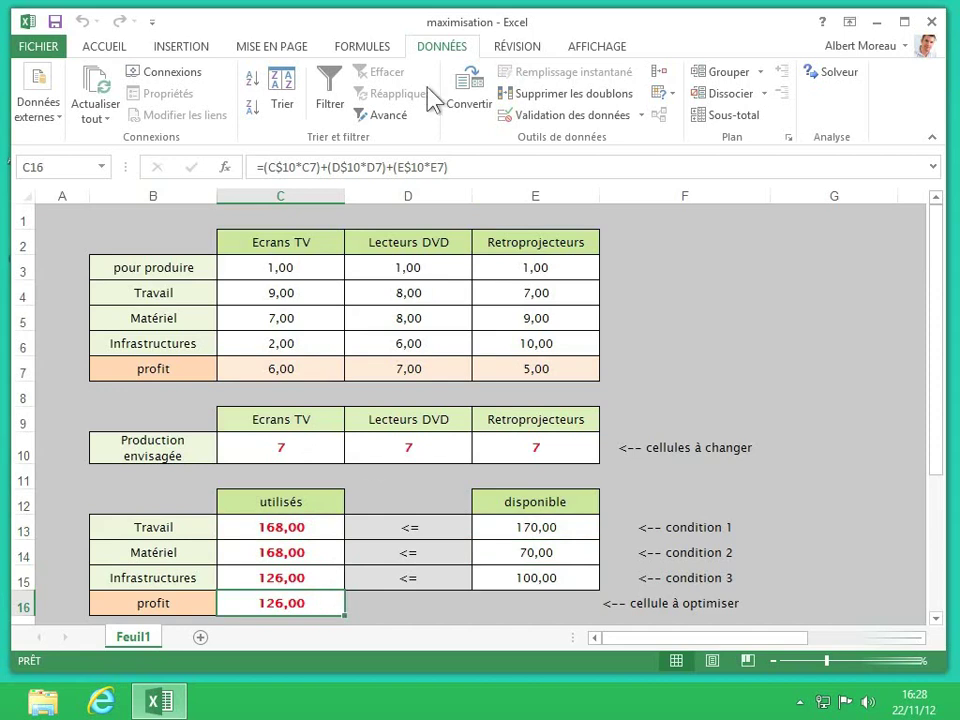
# Set up the Solver with the profit cell C16 as the objective, optimised to Max
pyautogui.click(843, 80)
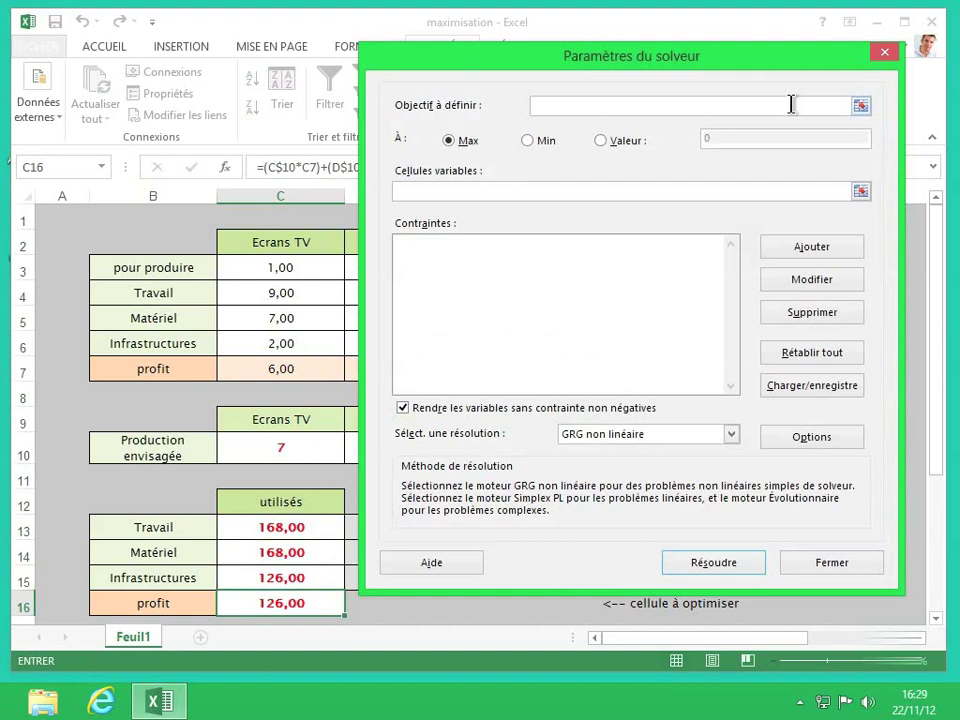
pyautogui.click(861, 106)
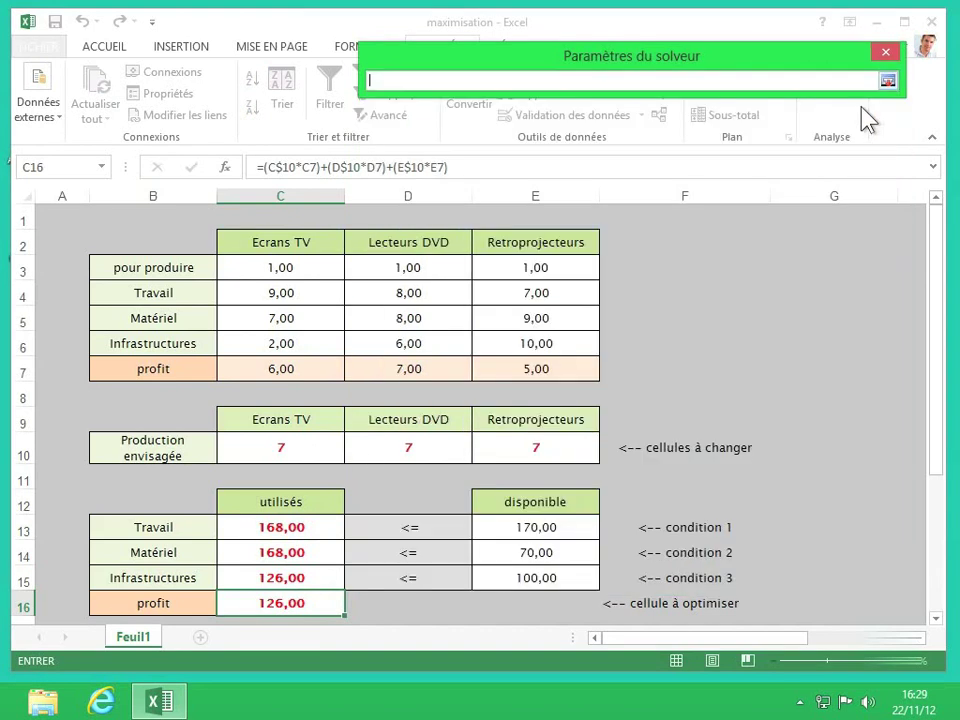
pyautogui.click(322, 597)
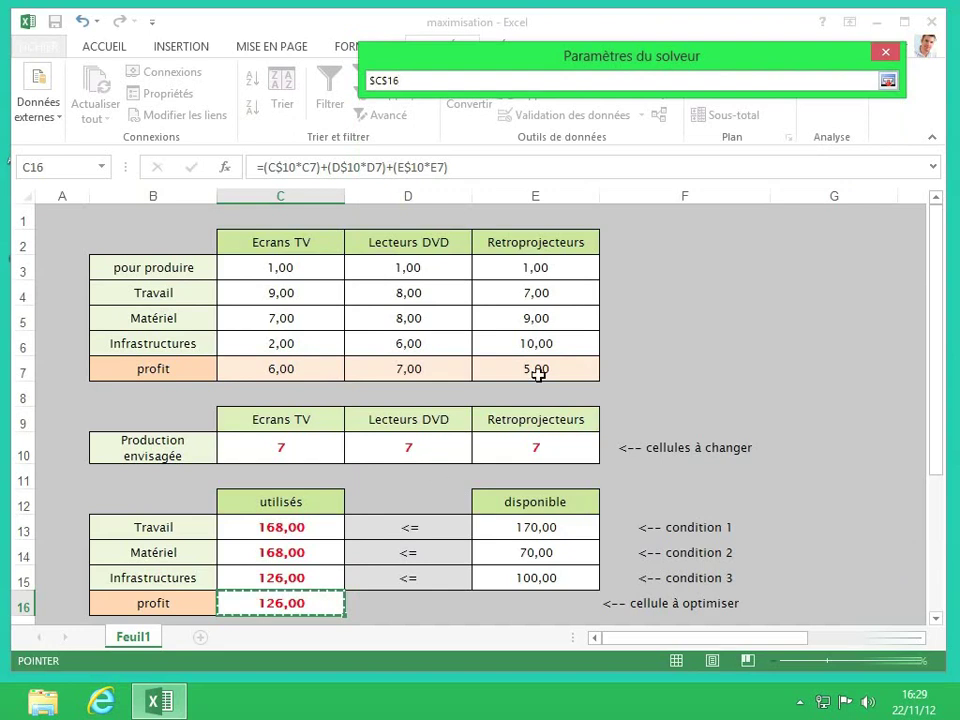
pyautogui.click(887, 80)
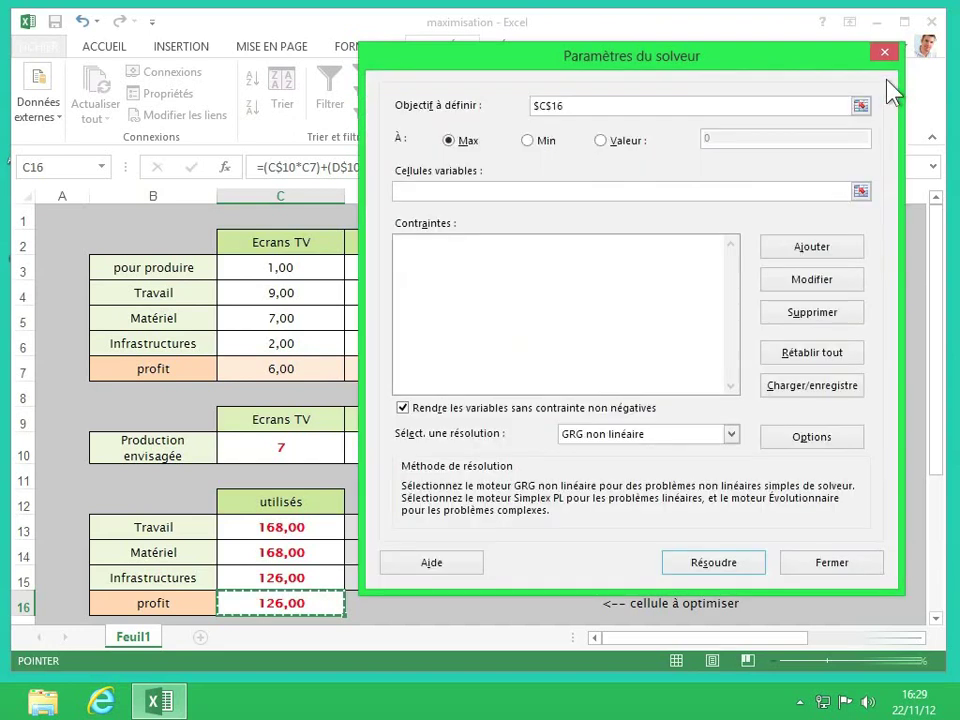
pyautogui.click(468, 141)
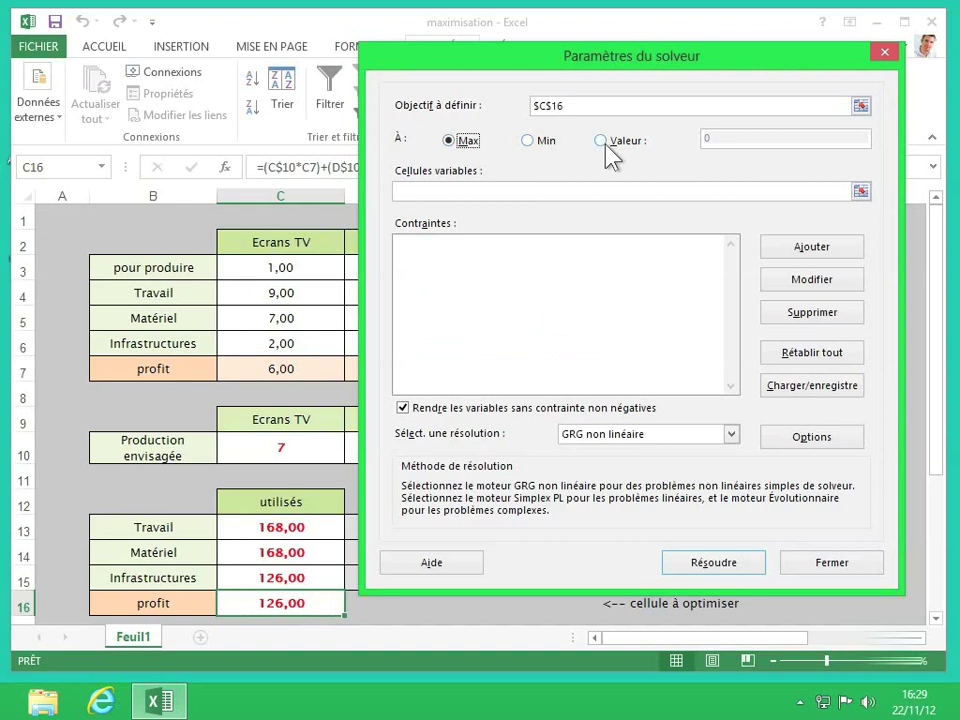
# Set the Solver's variable cells to the planned production range C10:E10
pyautogui.click(480, 189)
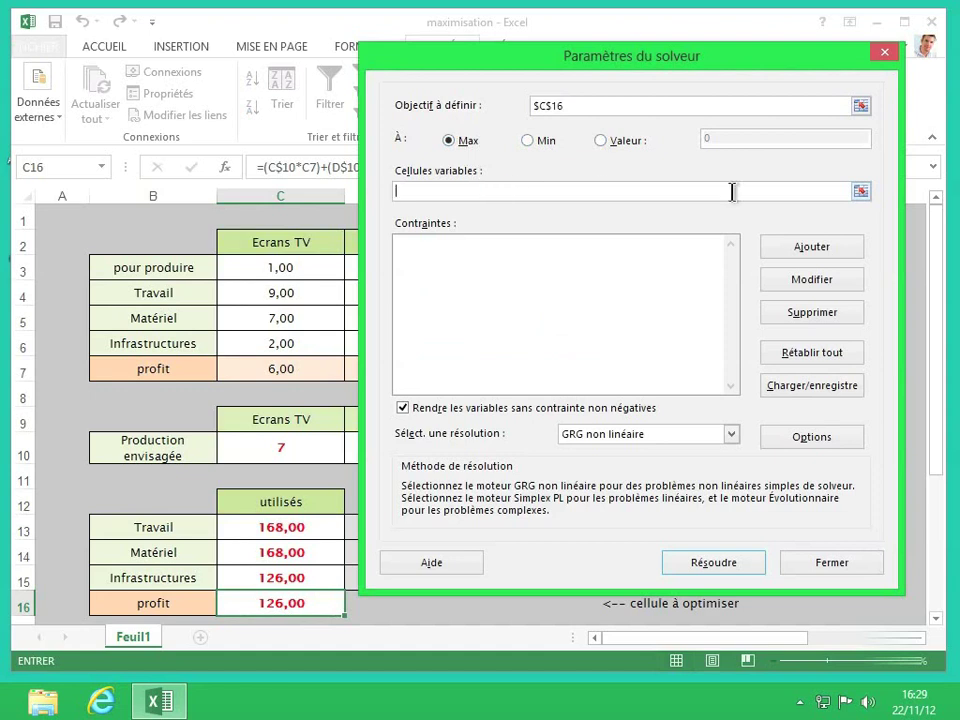
pyautogui.click(861, 191)
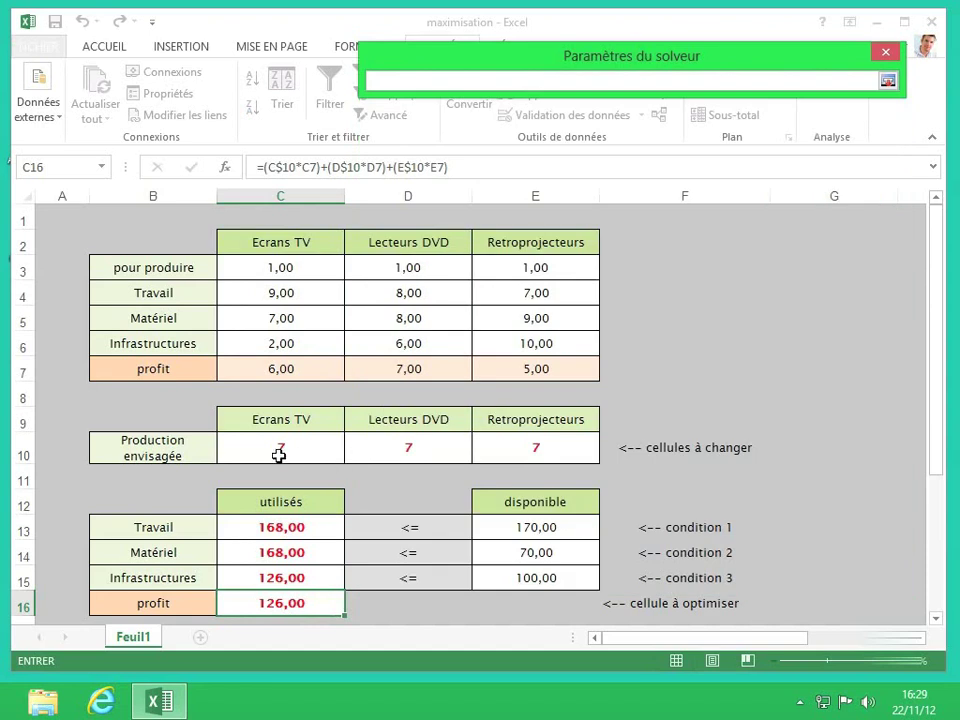
pyautogui.moveTo(279, 460); pyautogui.dragTo(522, 444)
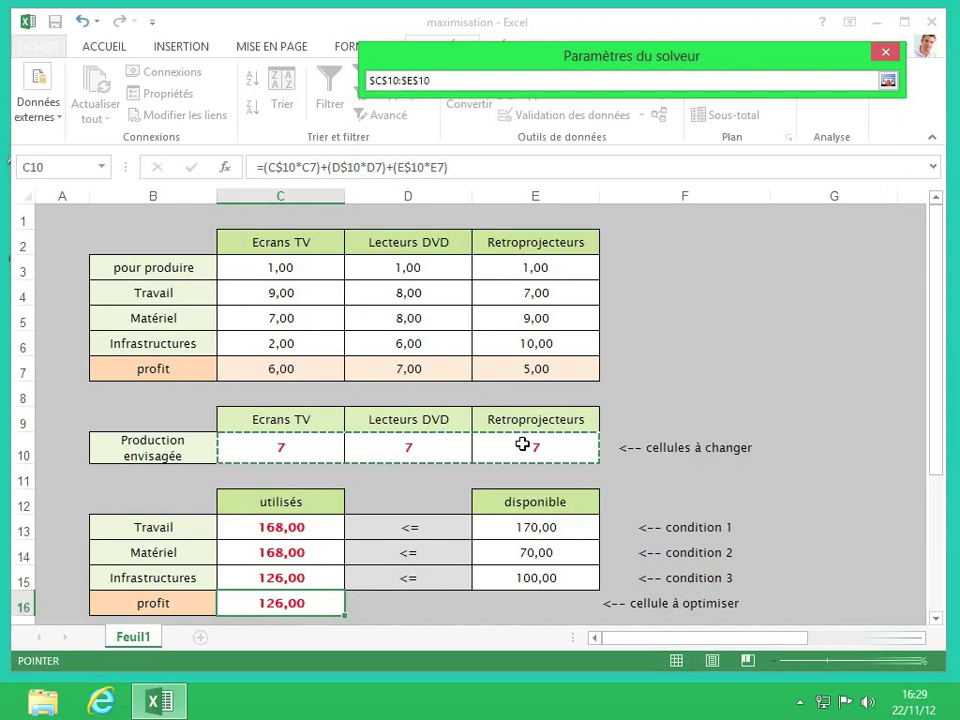
pyautogui.click(887, 83)
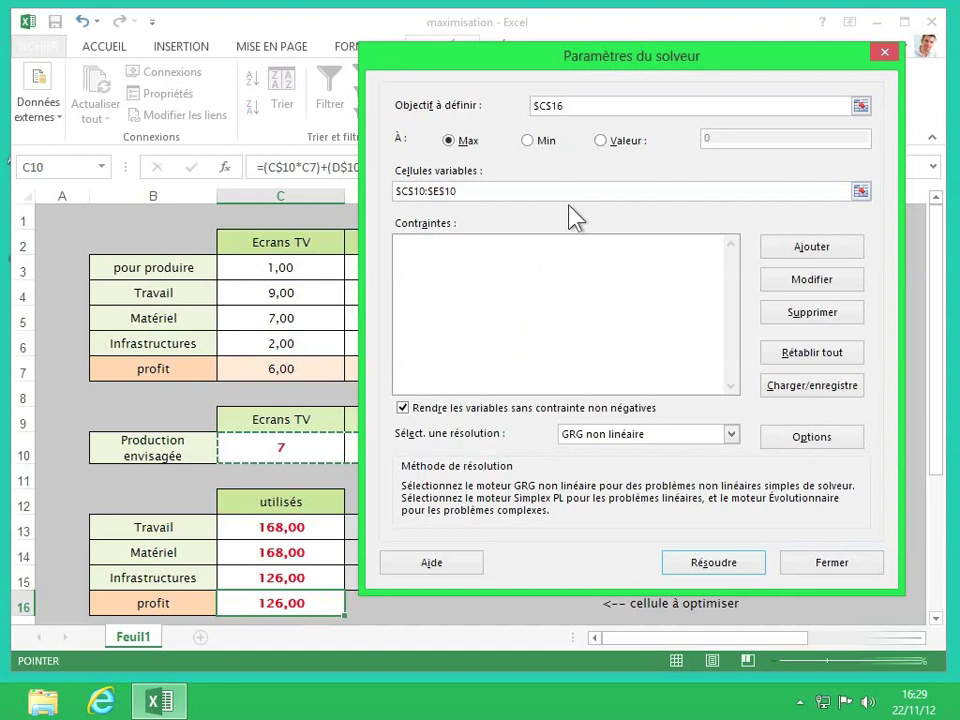
# Add a Solver constraint requiring the used Travail cell C13 to be <= the available amount in E13
pyautogui.moveTo(572, 70); pyautogui.dragTo(521, 57)
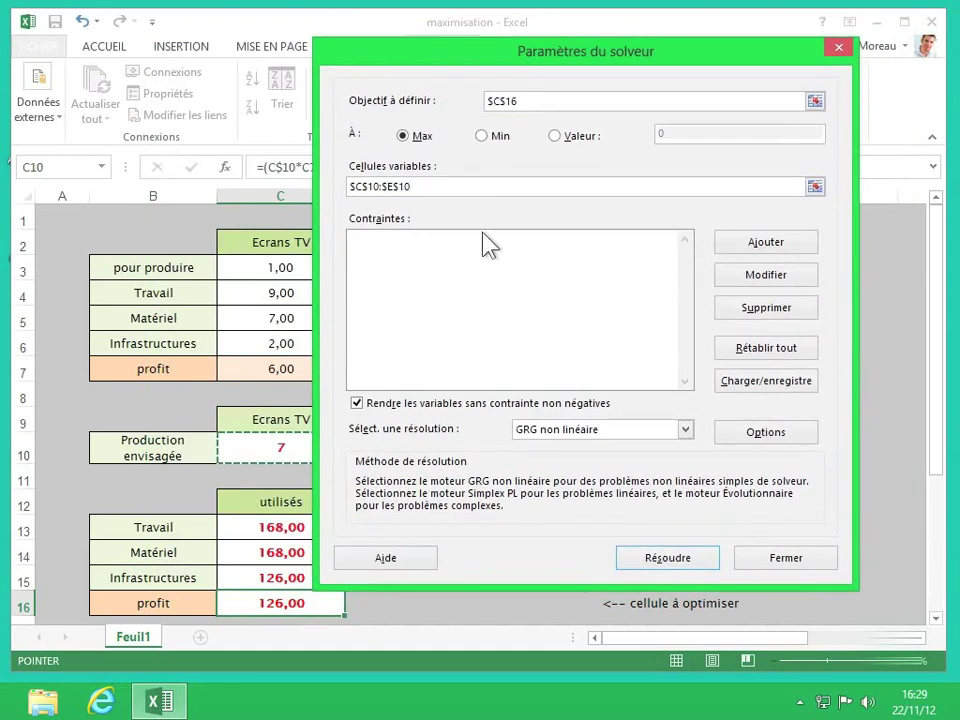
pyautogui.click(762, 242)
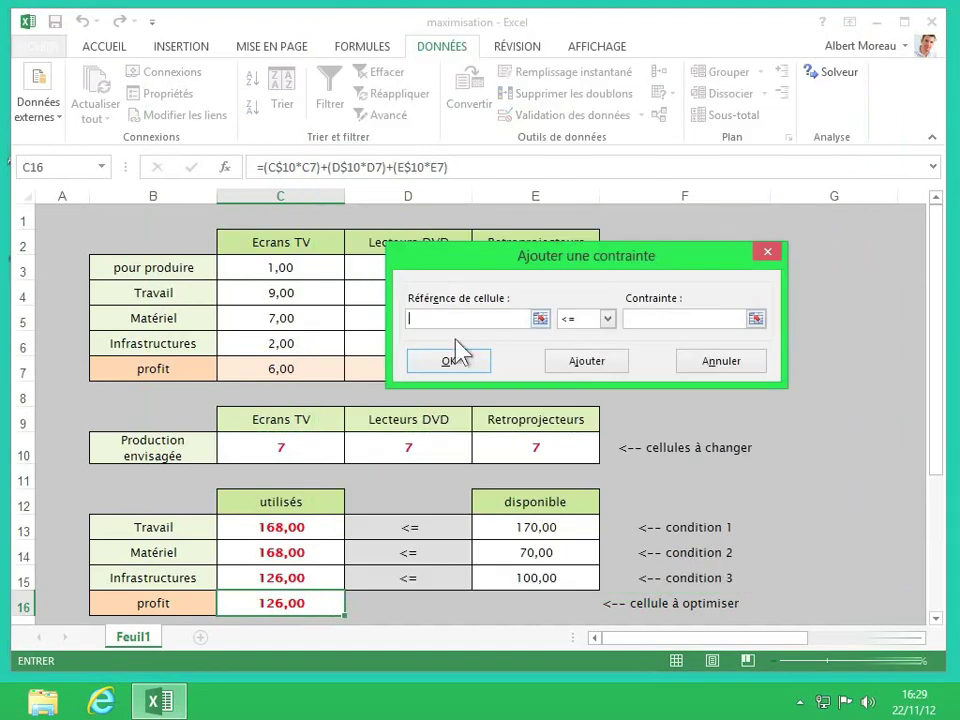
pyautogui.click(297, 528)
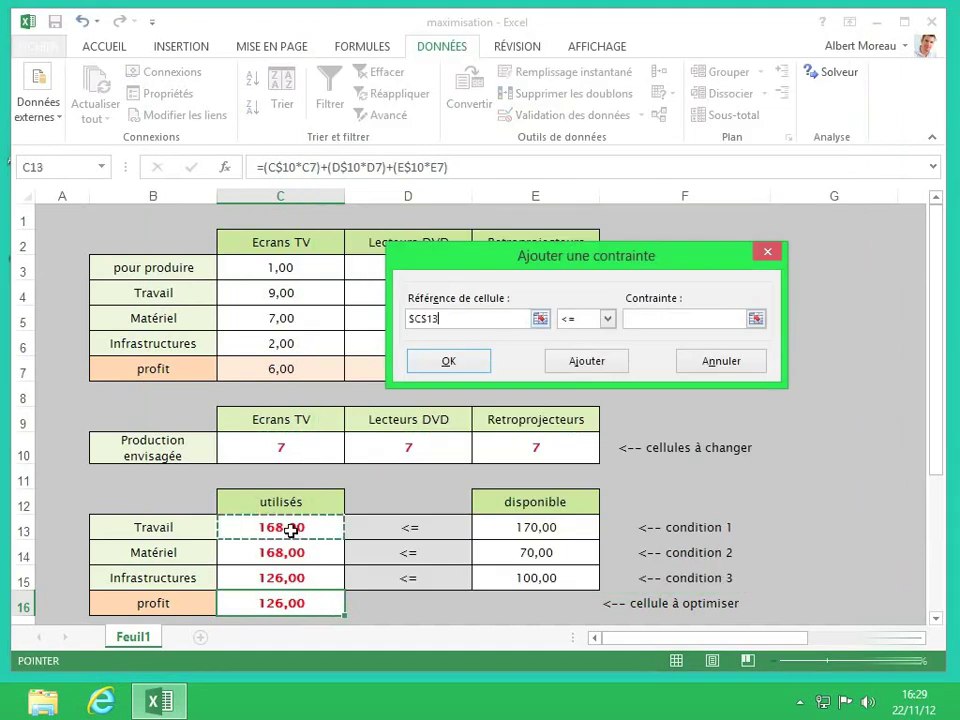
pyautogui.click(735, 318)
pyautogui.click(755, 319)
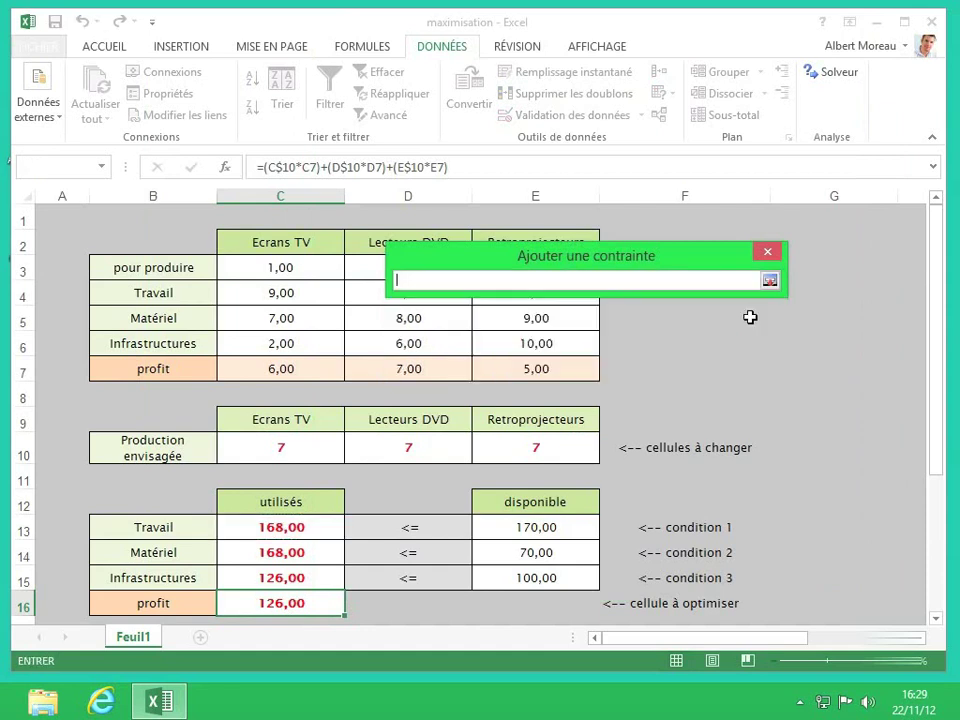
pyautogui.click(563, 528)
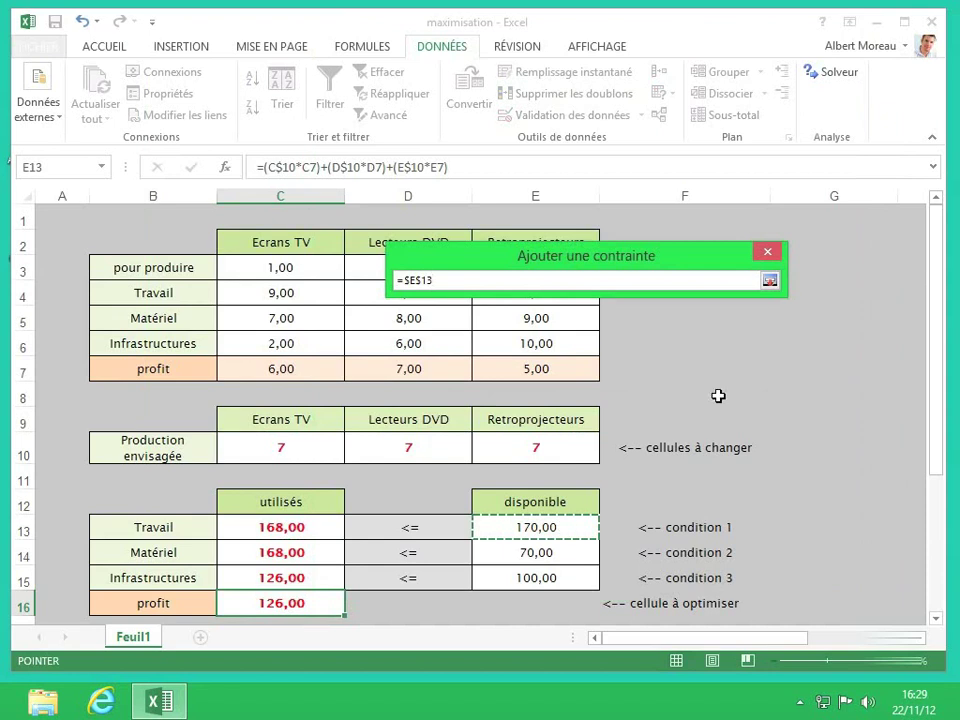
pyautogui.click(770, 282)
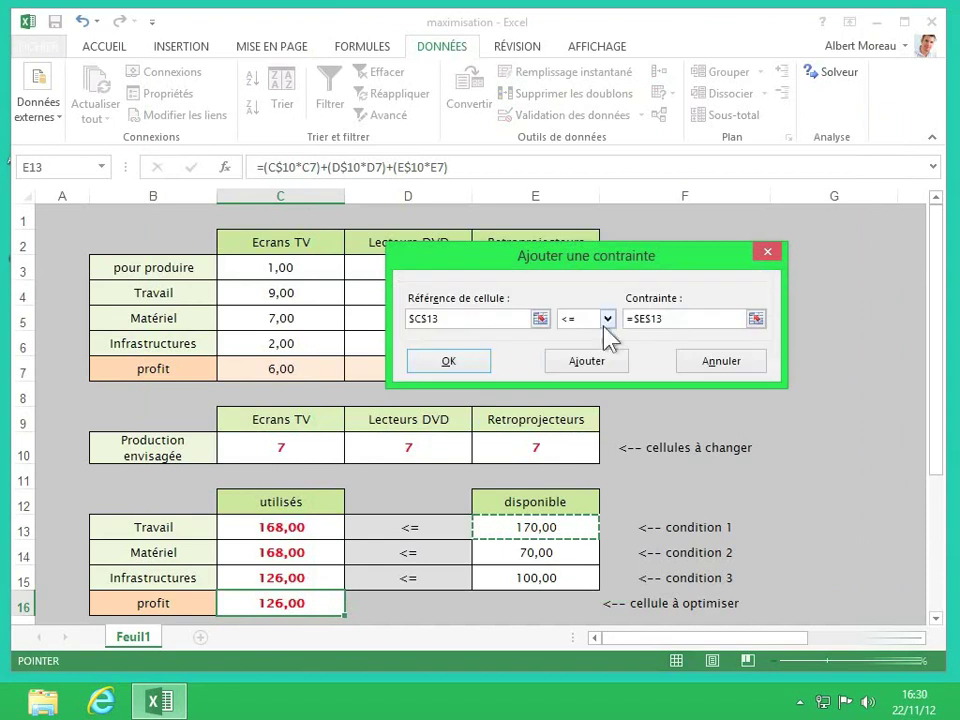
pyautogui.click(587, 362)
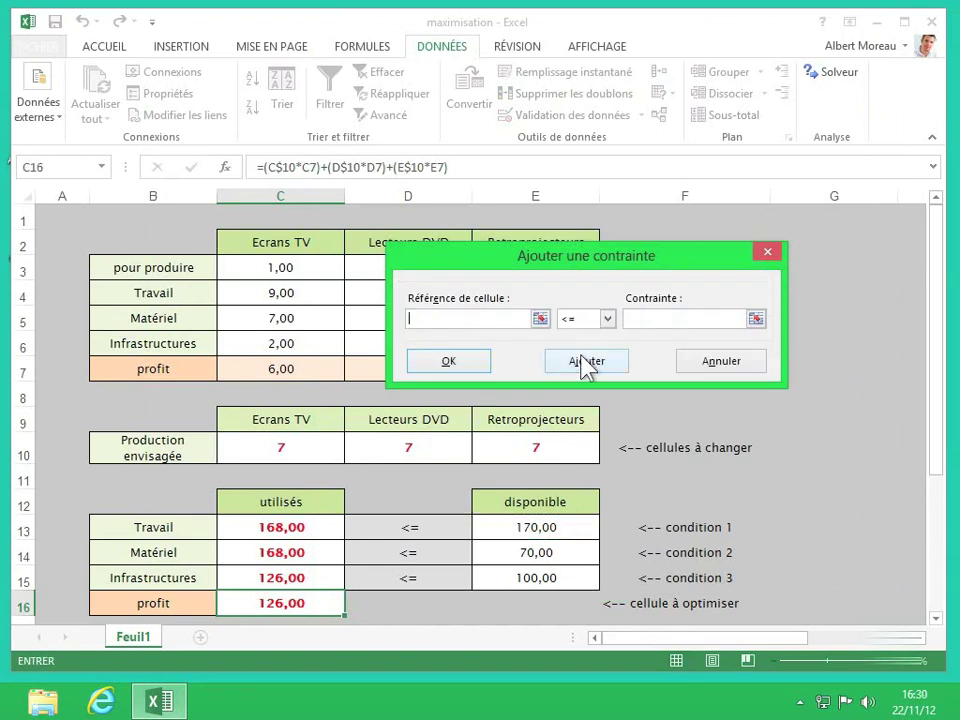
# Add a Solver constraint requiring the used Matériel cell C14 to be <= the available amount in E14
pyautogui.click(539, 319)
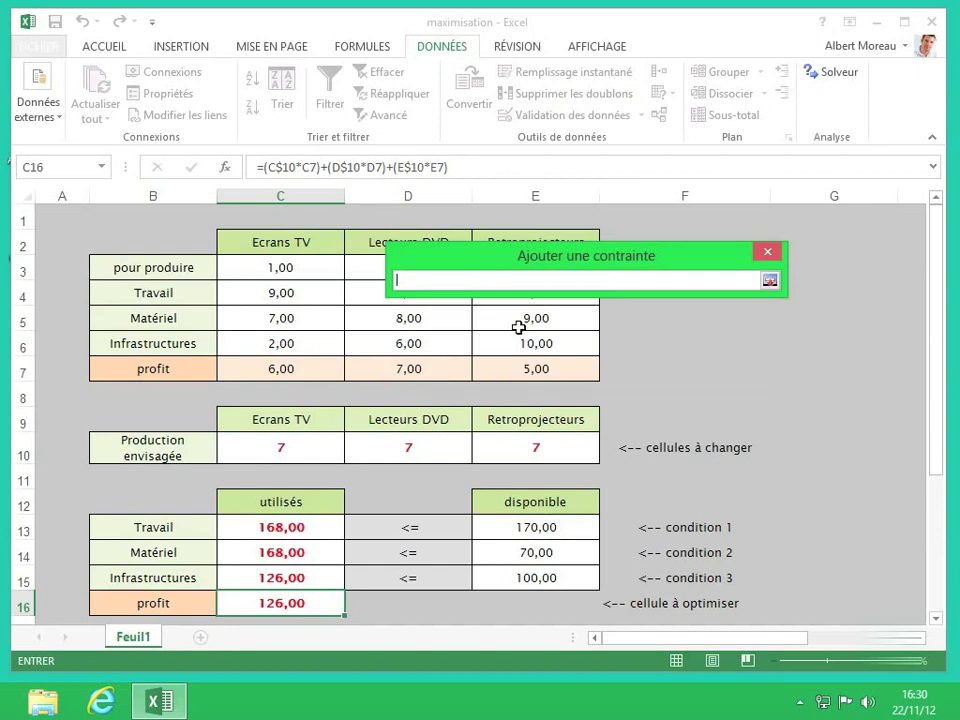
pyautogui.click(306, 553)
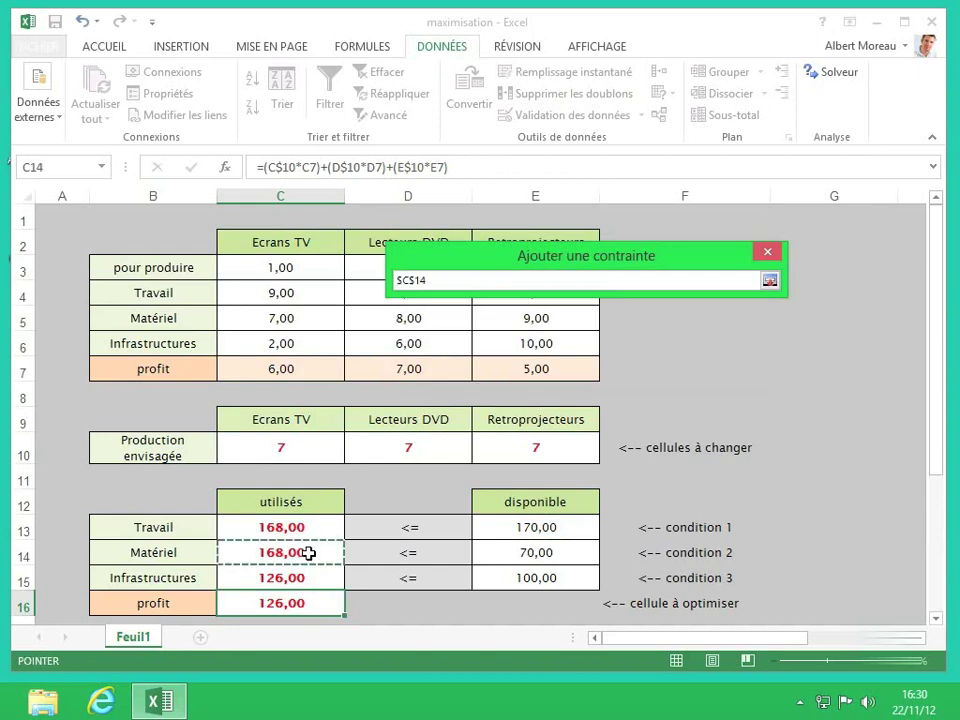
pyautogui.click(769, 281)
pyautogui.click(755, 319)
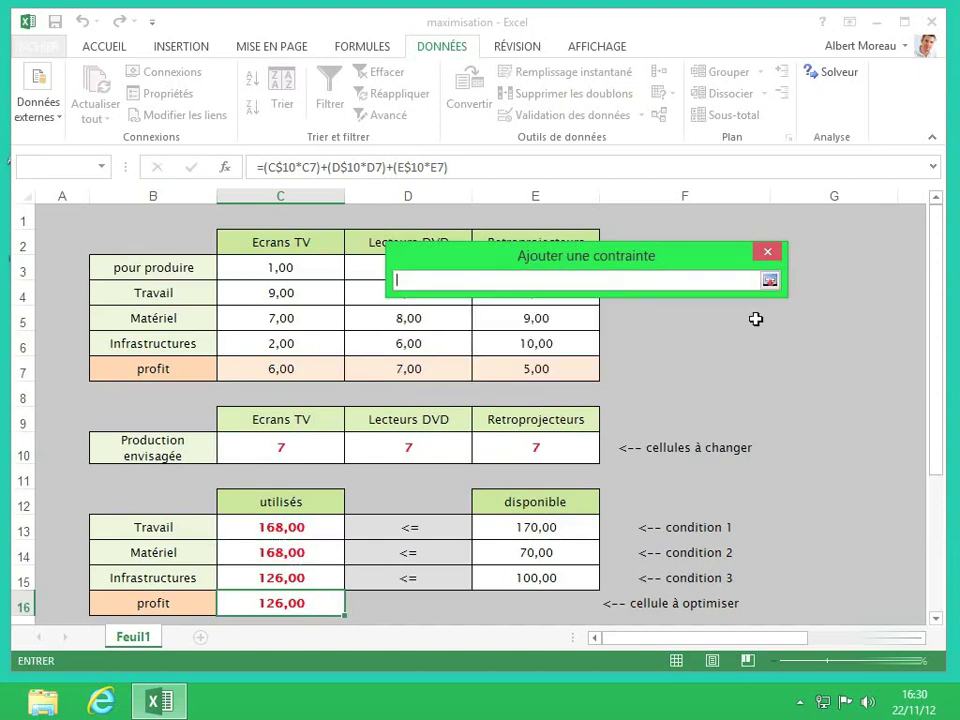
pyautogui.click(564, 553)
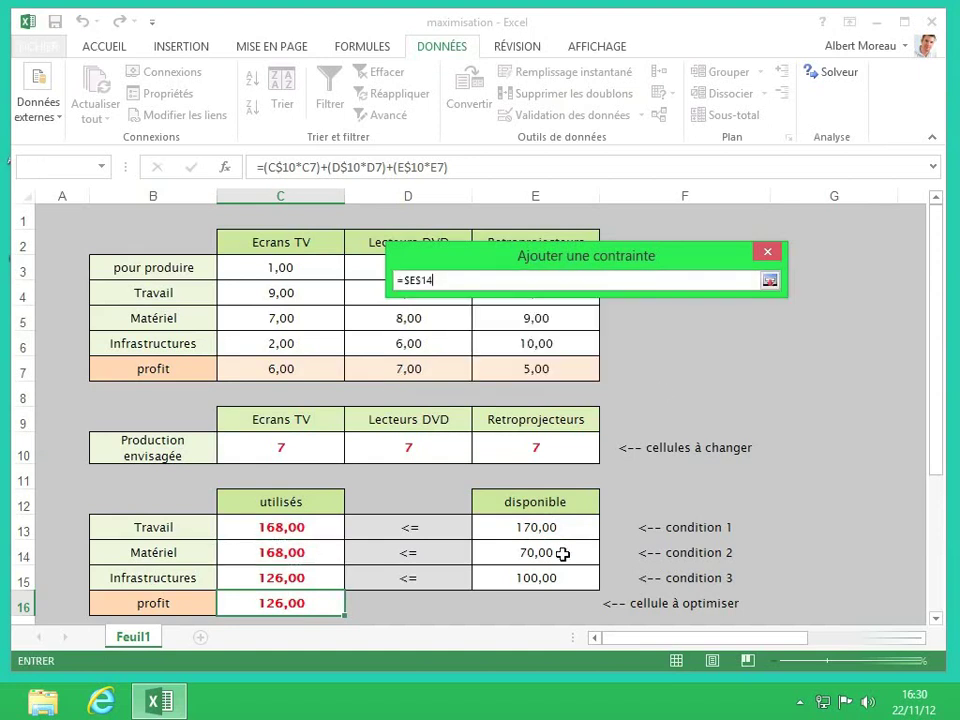
pyautogui.click(769, 280)
pyautogui.click(563, 362)
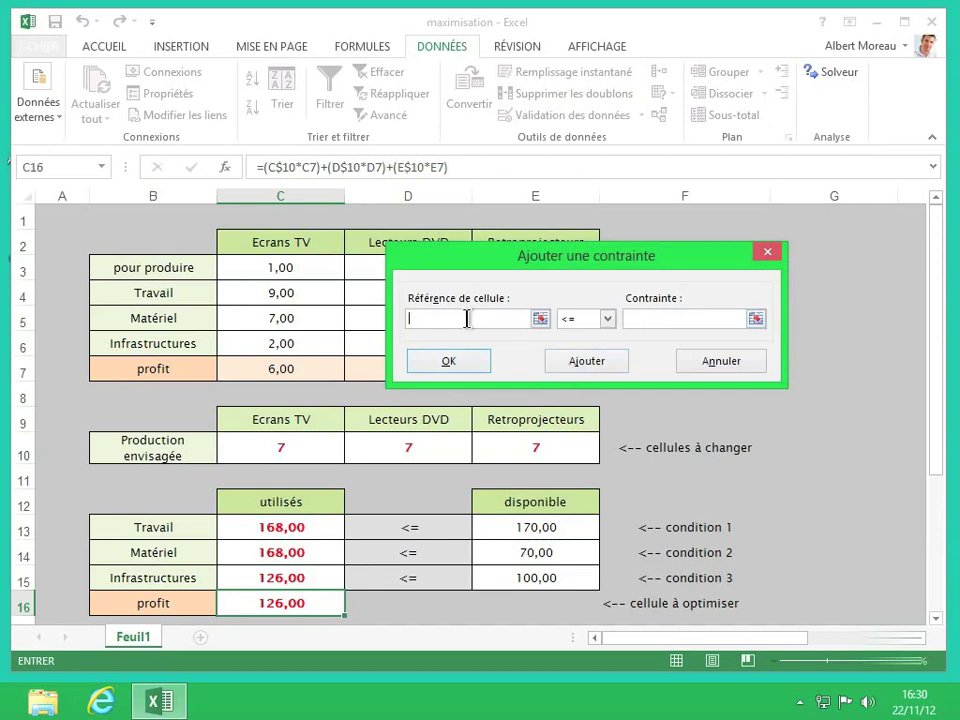
# Add the final Solver constraint requiring the used Infrastructures cell C15 to be <= the available amount in E15, and return to the Solver parameters
pyautogui.click(540, 318)
pyautogui.click(268, 580)
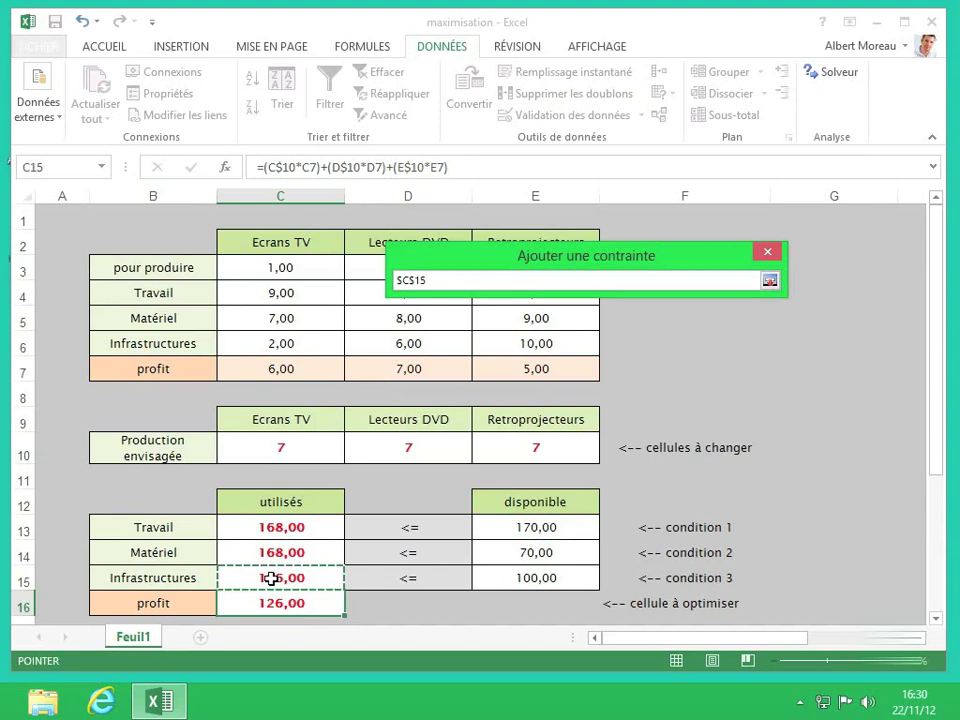
pyautogui.click(769, 281)
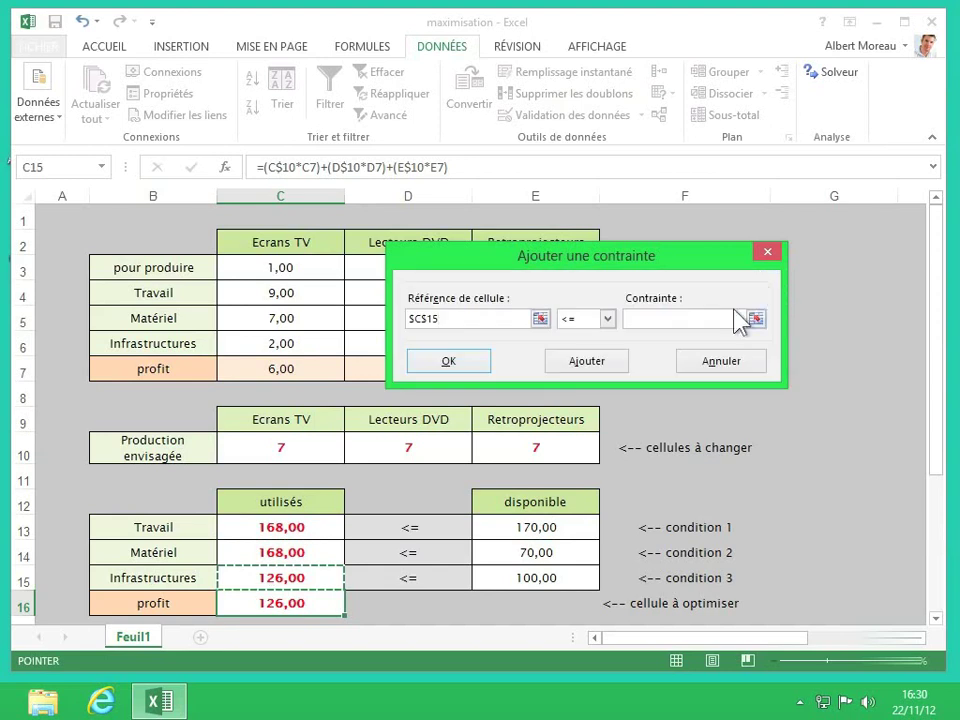
pyautogui.click(755, 318)
pyautogui.click(557, 578)
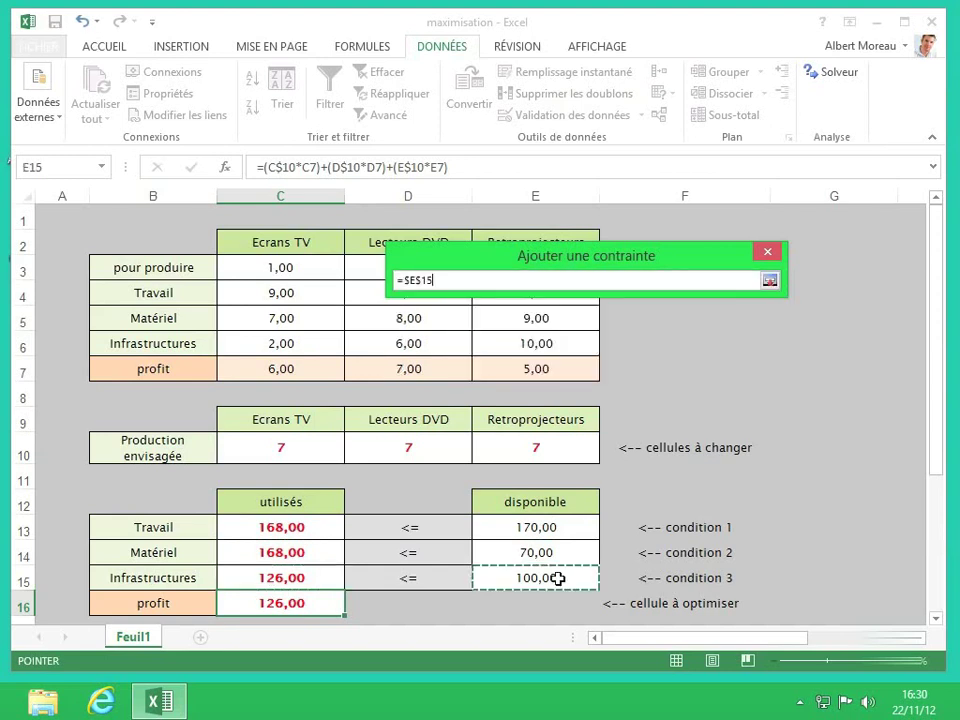
pyautogui.click(769, 281)
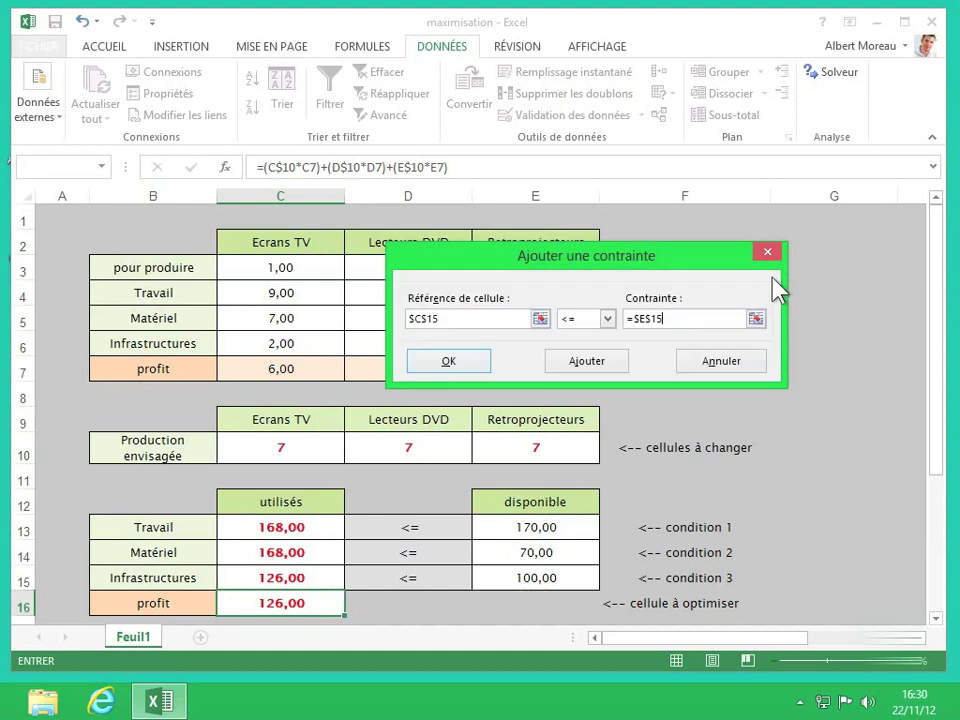
pyautogui.click(450, 360)
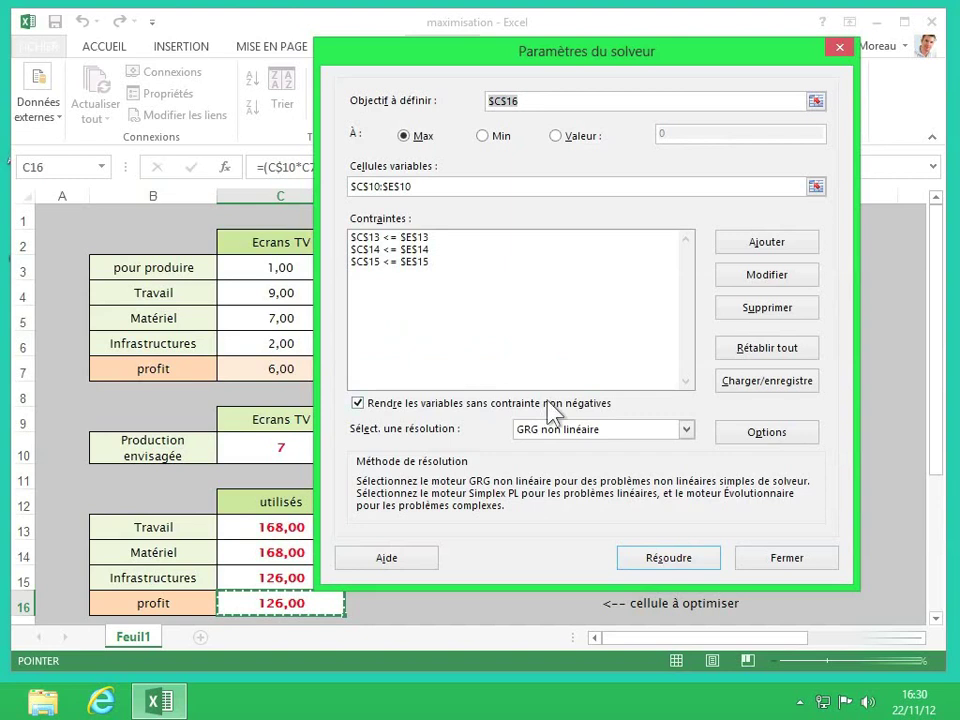
# Solve the model with GRG non linéaire, keep the Solver solution, and inspect the planned Lecteurs DVD production in D10
pyautogui.click(660, 566)
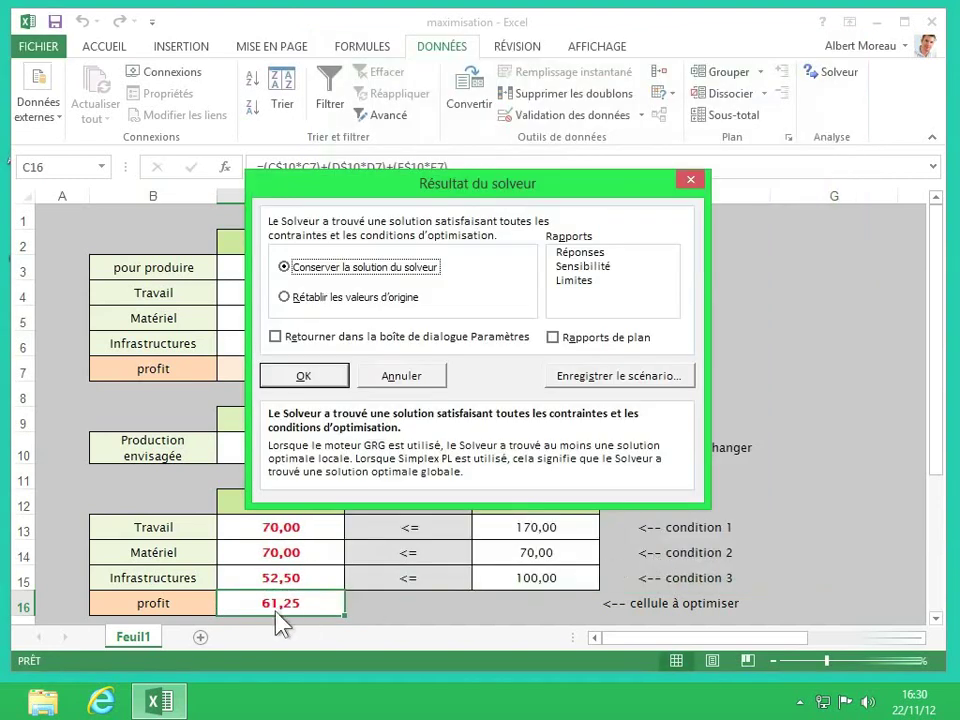
pyautogui.click(318, 378)
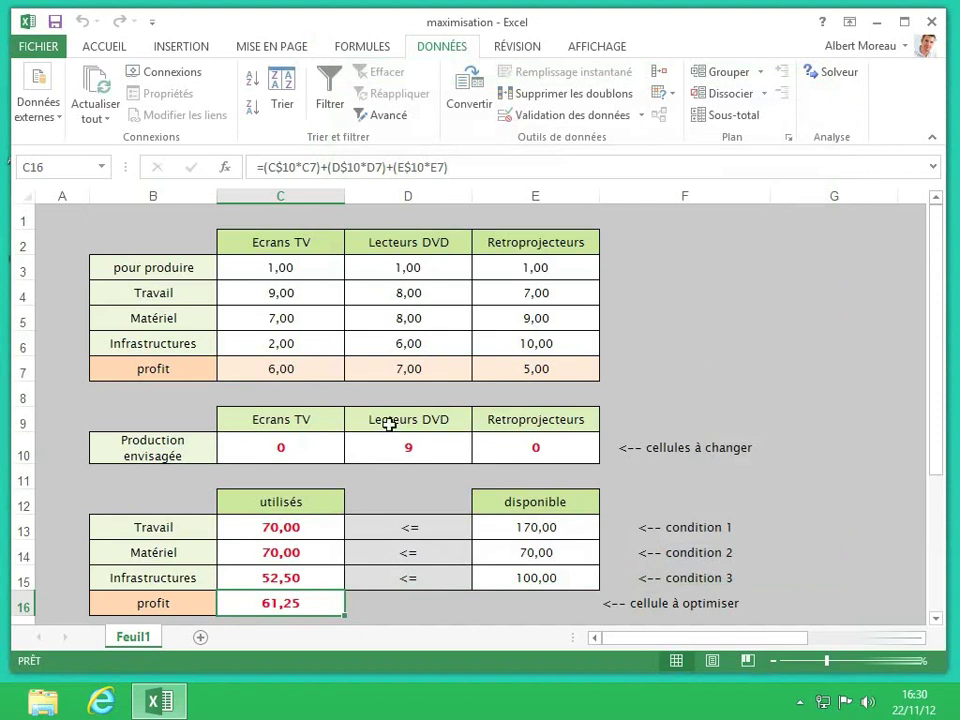
pyautogui.click(436, 450)
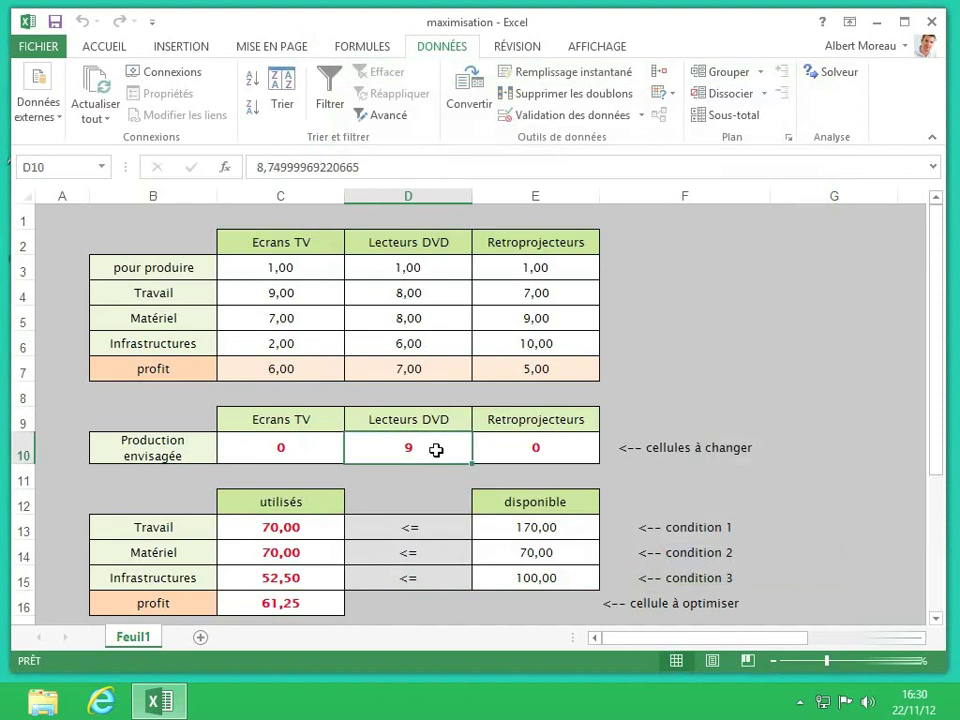